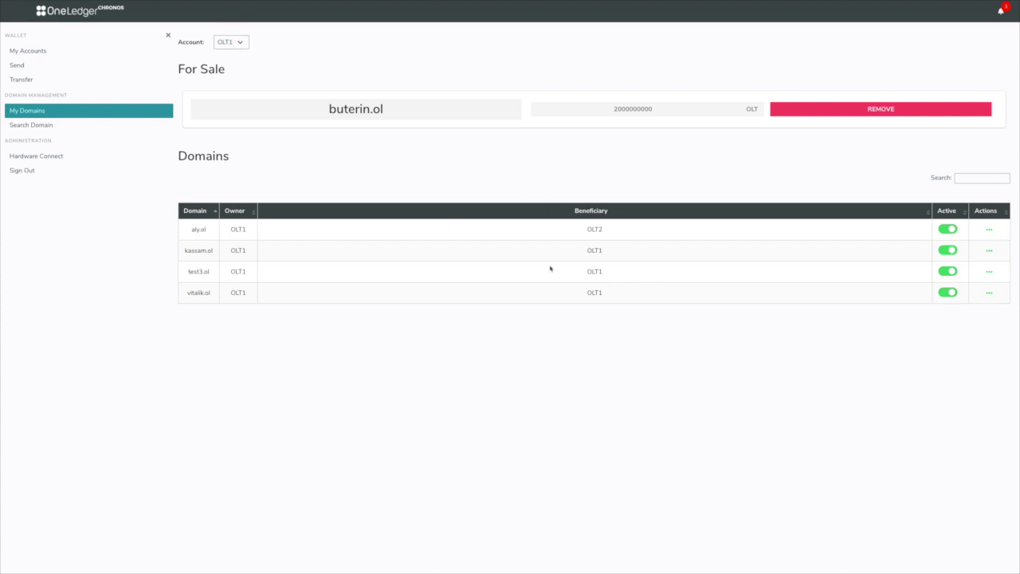
Browse the domains of accounts OLT2 and OLT3, then return to OLT1's domains
{"action": "left_click", "coordinate": [237, 42]}
{"action": "left_click", "coordinate": [239, 54]}
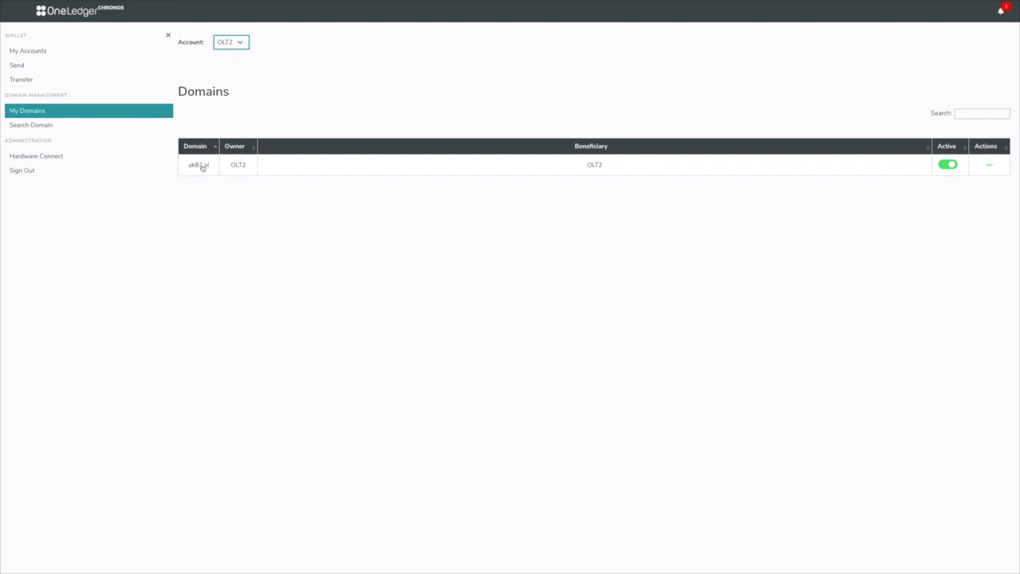
{"action": "left_click", "coordinate": [234, 43]}
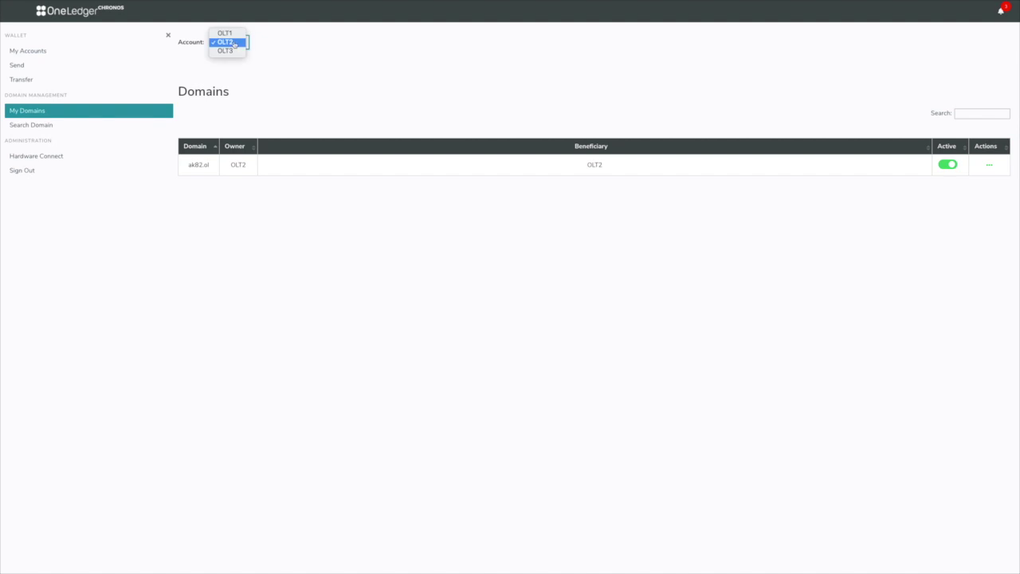
{"action": "left_click", "coordinate": [235, 50]}
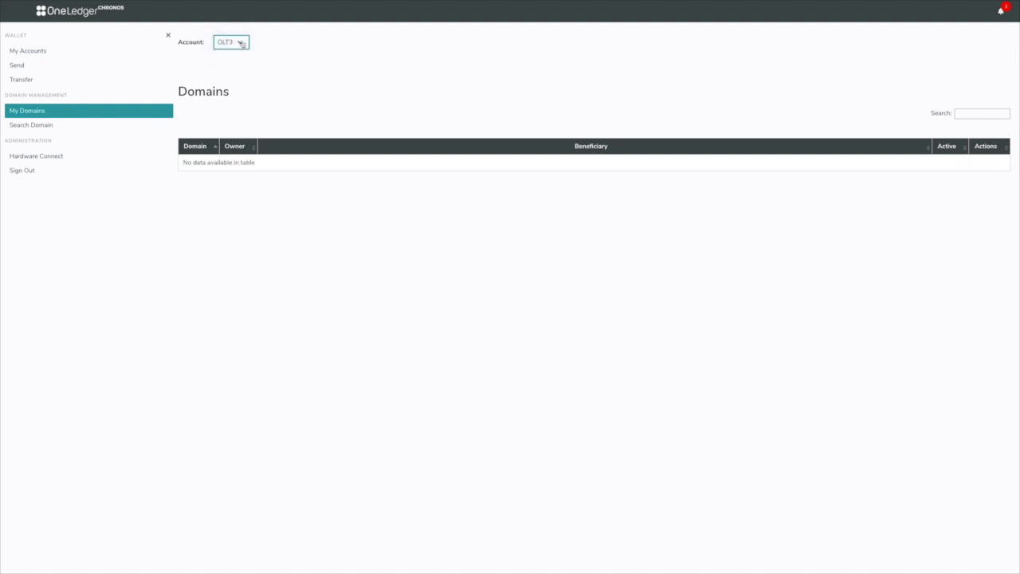
{"action": "left_click", "coordinate": [241, 44]}
{"action": "left_click", "coordinate": [237, 26]}
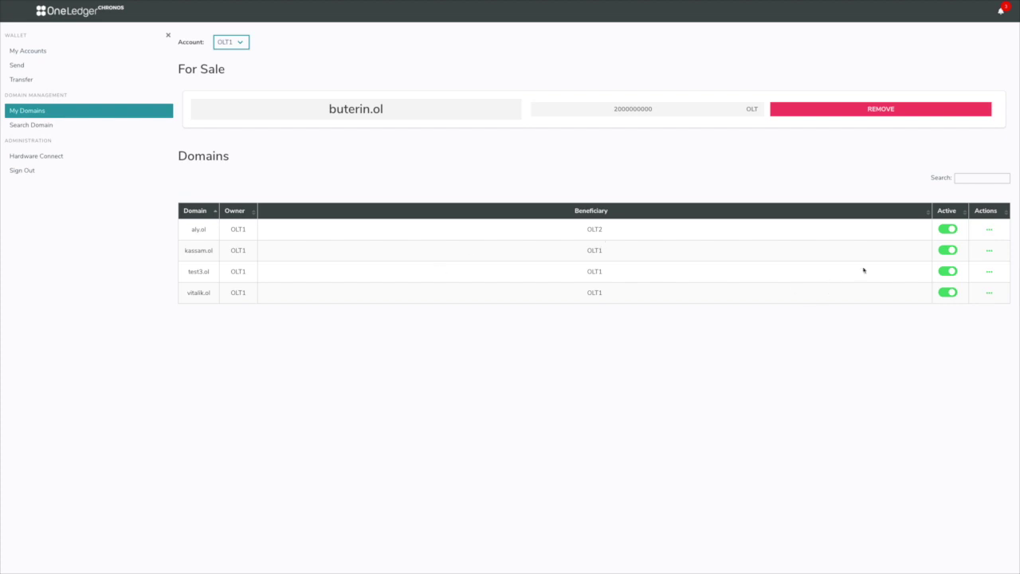
Disable the aly.ol domain, confirming with the account password
{"action": "left_click", "coordinate": [948, 230]}
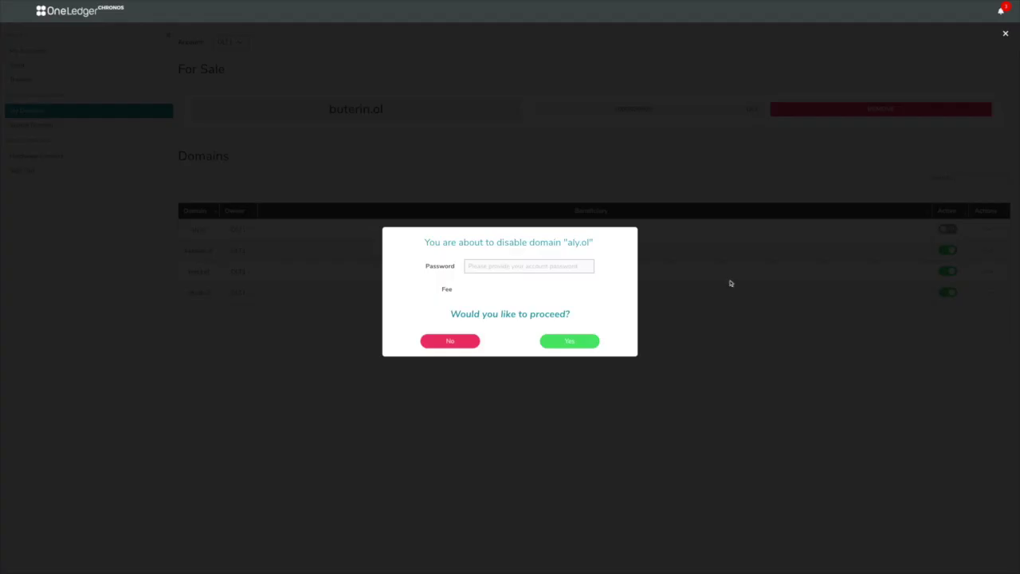
{"action": "left_click", "coordinate": [583, 271]}
{"action": "type", "text": "********"}
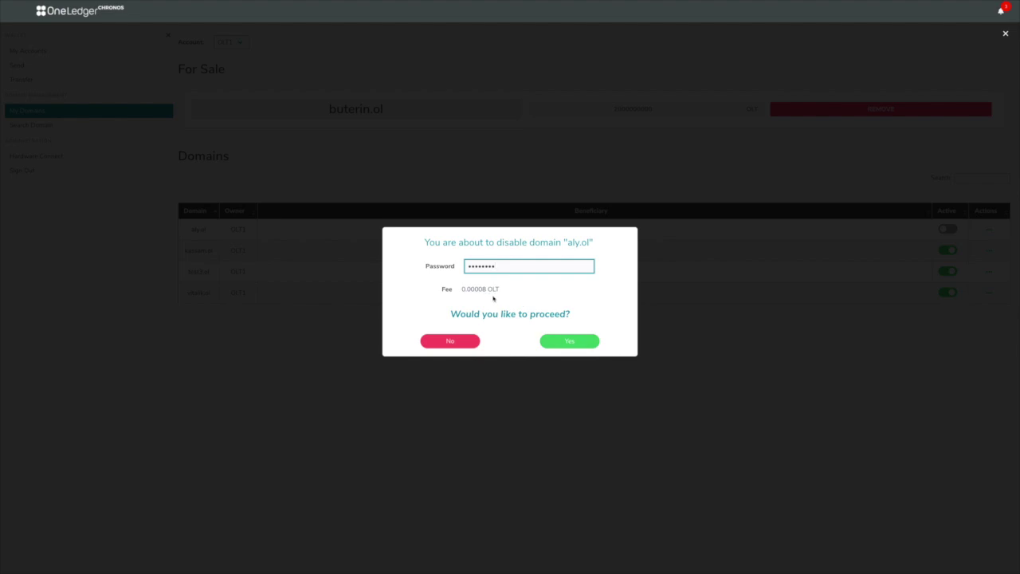
{"action": "left_click", "coordinate": [562, 342]}
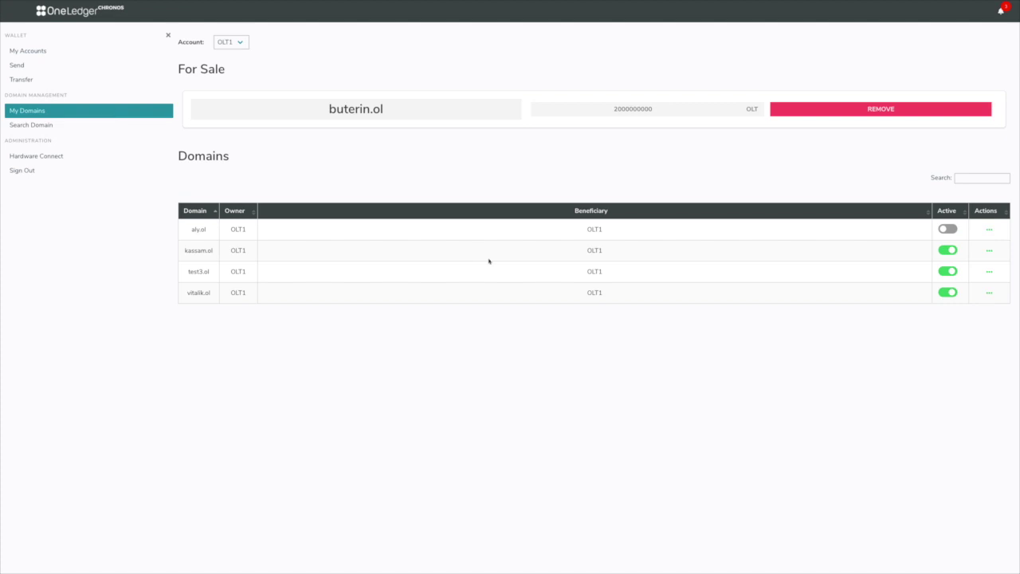
Re-enable the aly.ol domain, confirming with the account password
{"action": "left_click", "coordinate": [949, 228]}
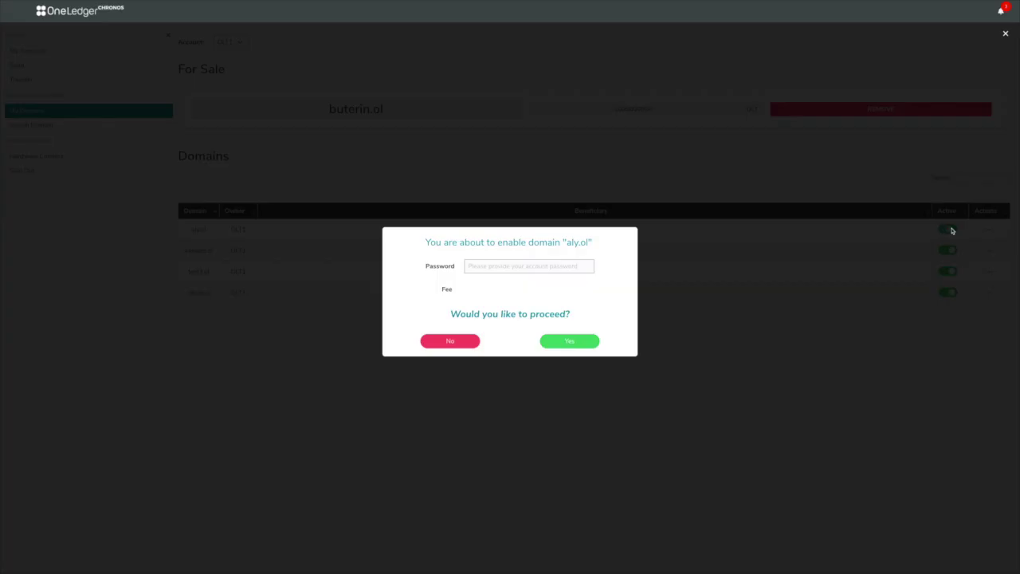
{"action": "left_click", "coordinate": [550, 271]}
{"action": "type", "text": "********"}
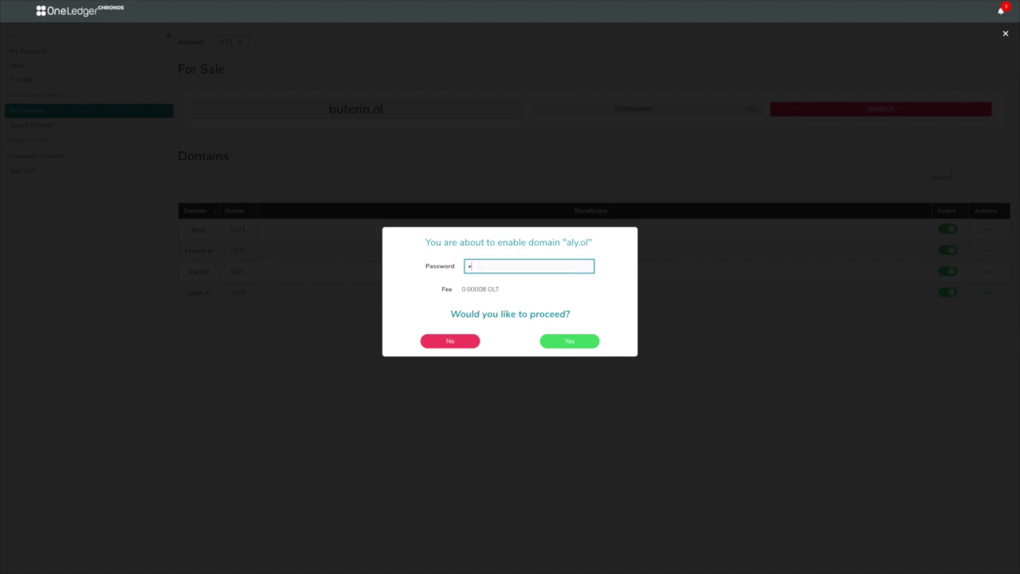
{"action": "left_click", "coordinate": [566, 344]}
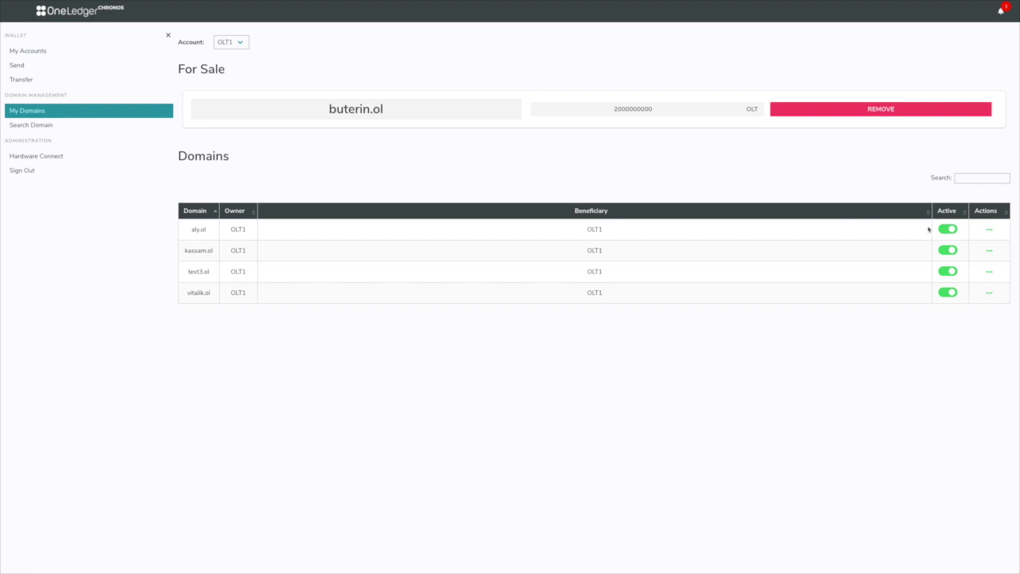
{"action": "left_click", "coordinate": [989, 230]}
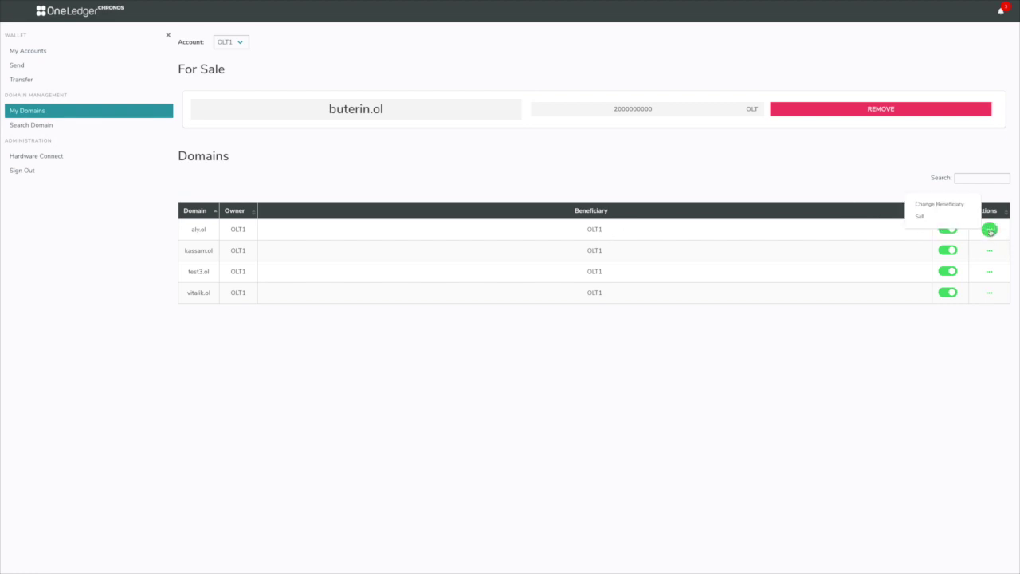
{"action": "left_click", "coordinate": [952, 205]}
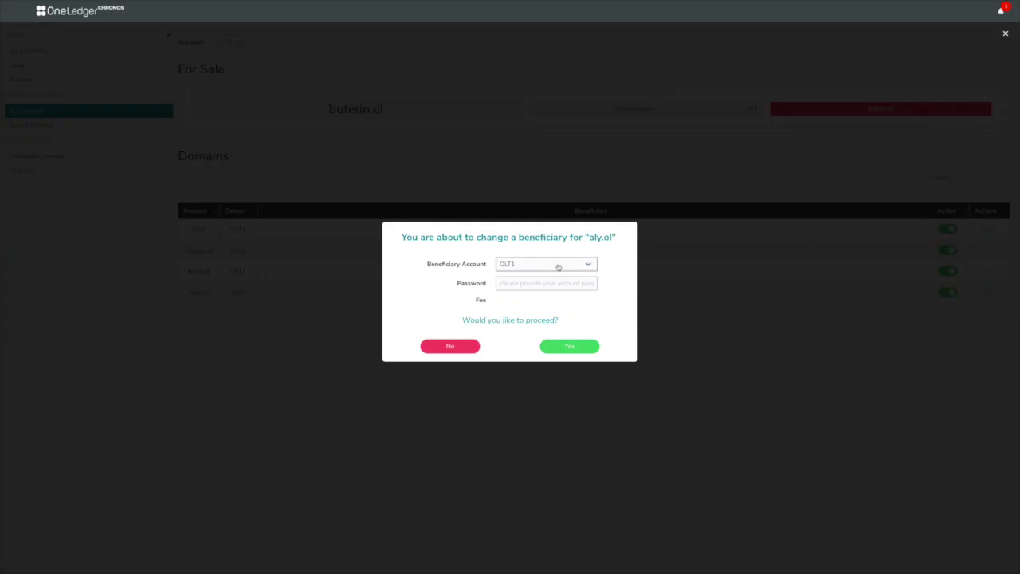
{"action": "left_click", "coordinate": [514, 268]}
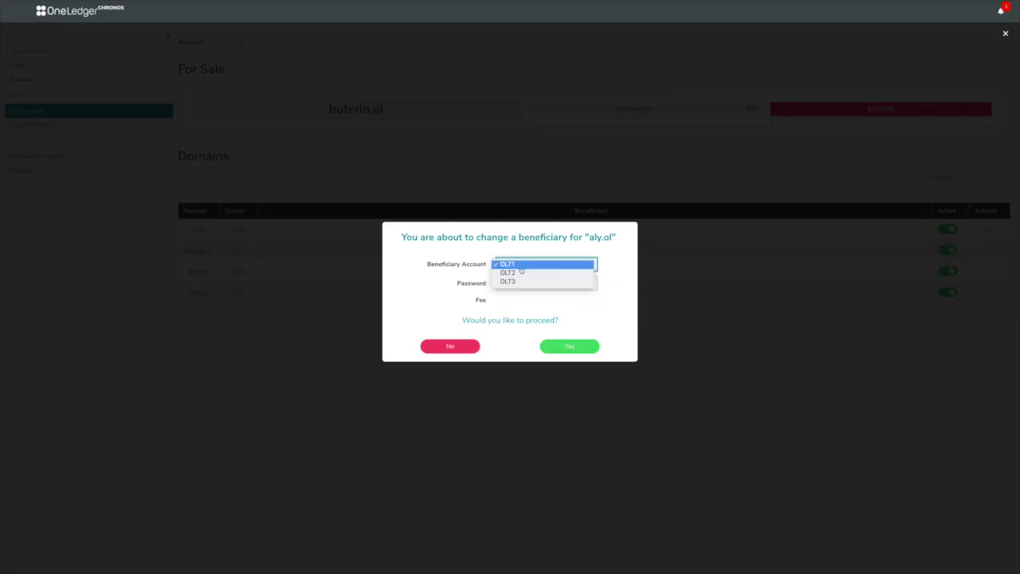
{"action": "left_click", "coordinate": [519, 276]}
{"action": "left_click", "coordinate": [546, 283]}
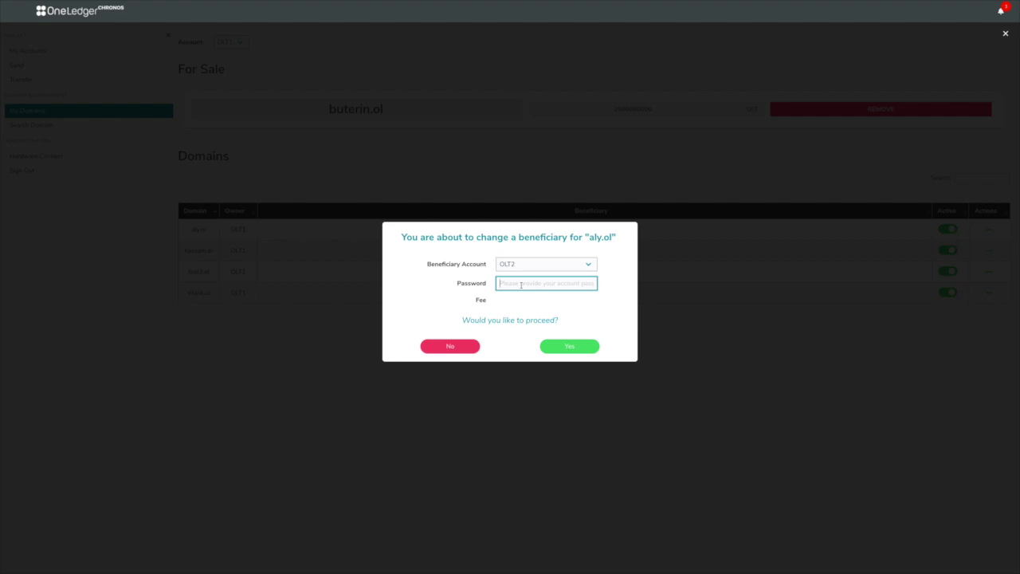
{"action": "type", "text": "12345678"}
{"action": "left_click", "coordinate": [560, 348]}
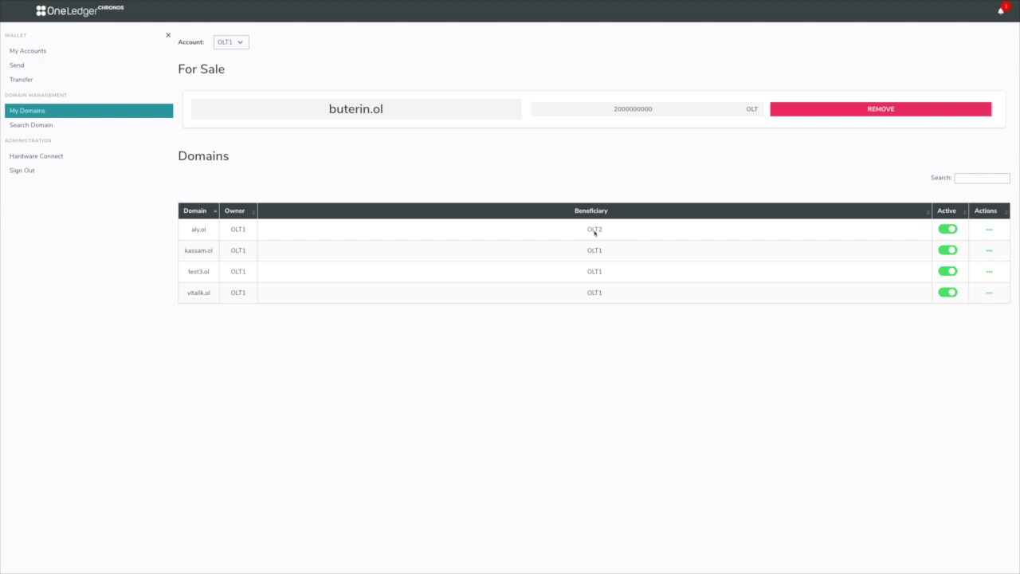
{"action": "left_click", "coordinate": [988, 250]}
{"action": "left_click", "coordinate": [988, 229]}
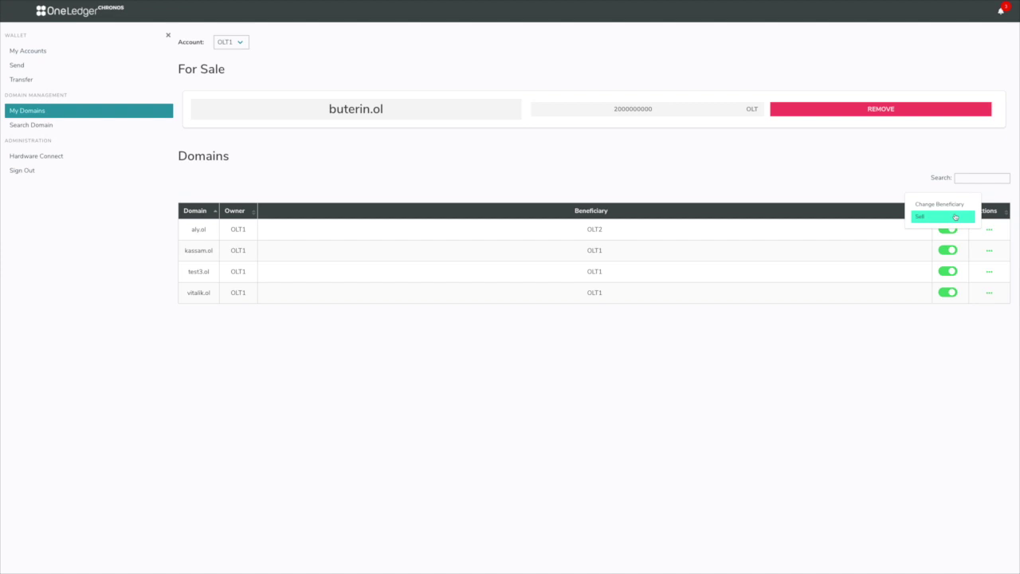
{"action": "left_click", "coordinate": [840, 191]}
List vitalik.ol for sale at 1000000 OLT, confirming with the account password
{"action": "left_click", "coordinate": [989, 292]}
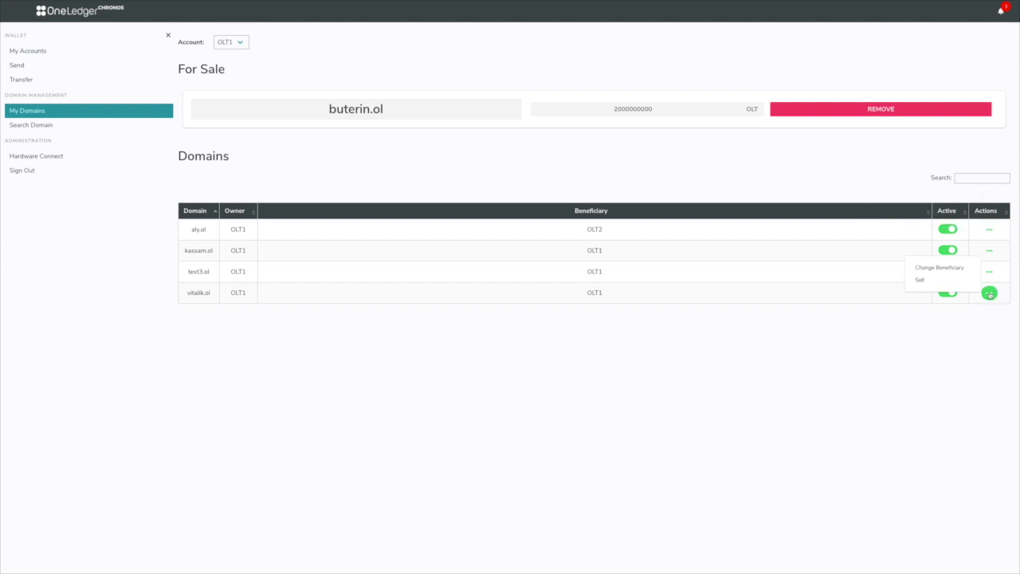
{"action": "left_click", "coordinate": [963, 284]}
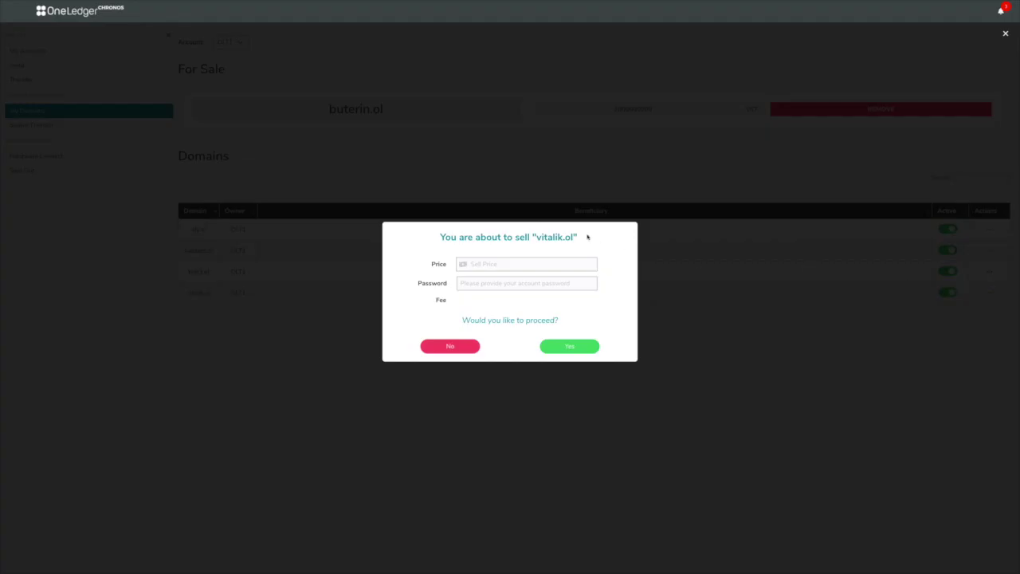
{"action": "left_click", "coordinate": [549, 263]}
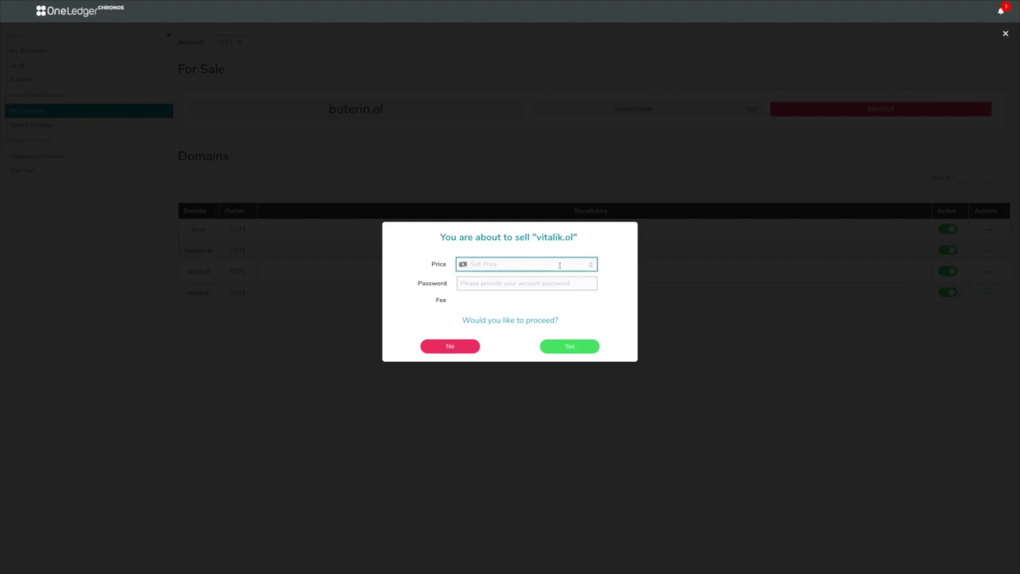
{"action": "type", "text": "1000000"}
{"action": "left_click", "coordinate": [545, 284]}
{"action": "type", "text": "****"}
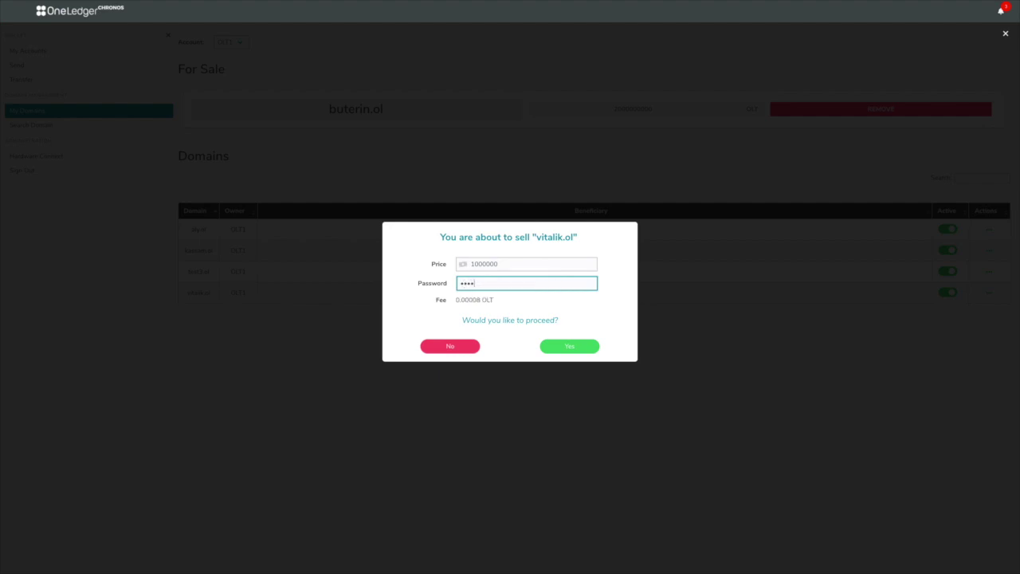
{"action": "type", "text": "****"}
{"action": "left_click", "coordinate": [568, 346]}
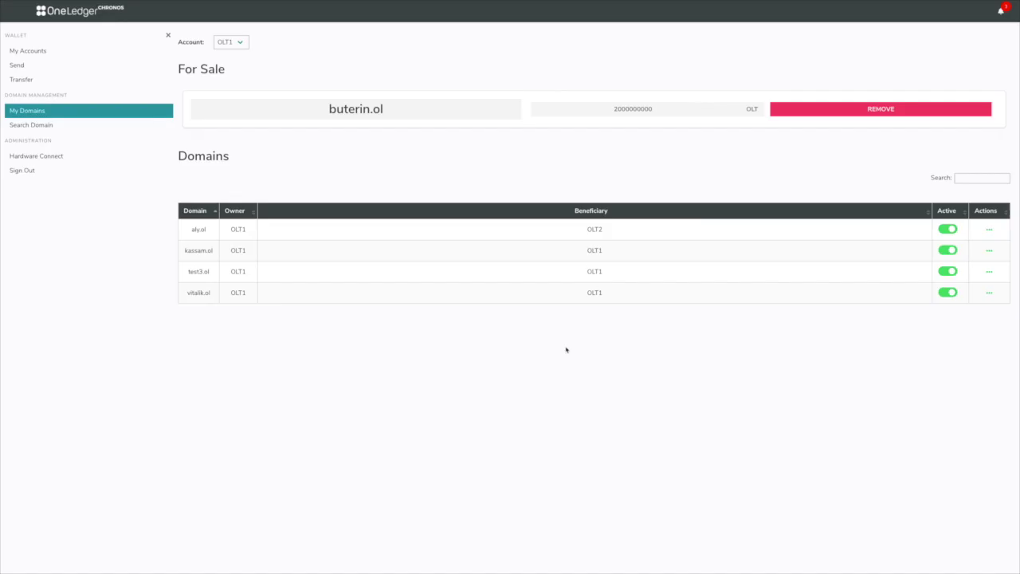
Refresh My Domains and remove vitalik.ol from For Sale, confirming with the password
{"action": "left_click", "coordinate": [116, 112]}
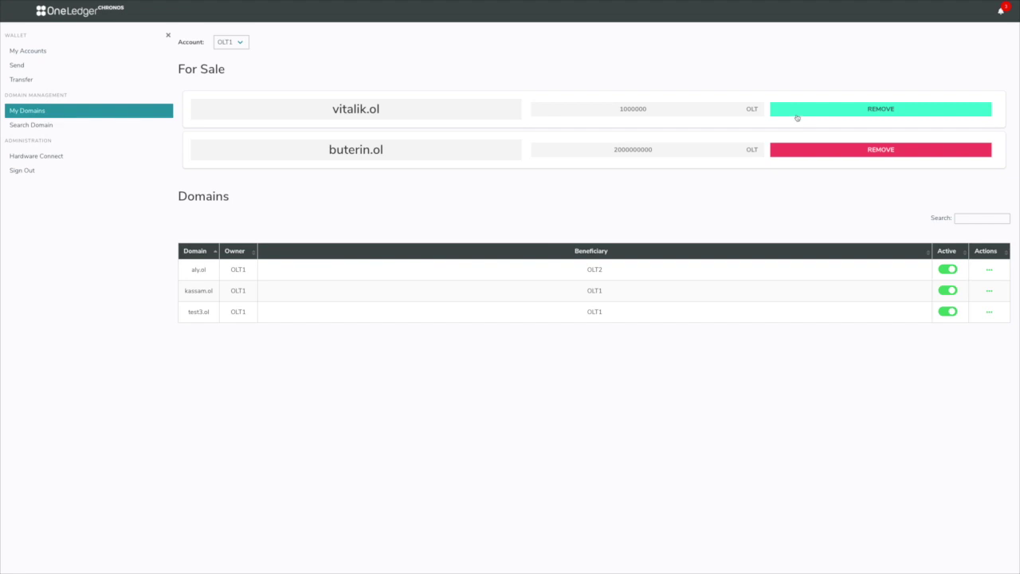
{"action": "left_click", "coordinate": [796, 115]}
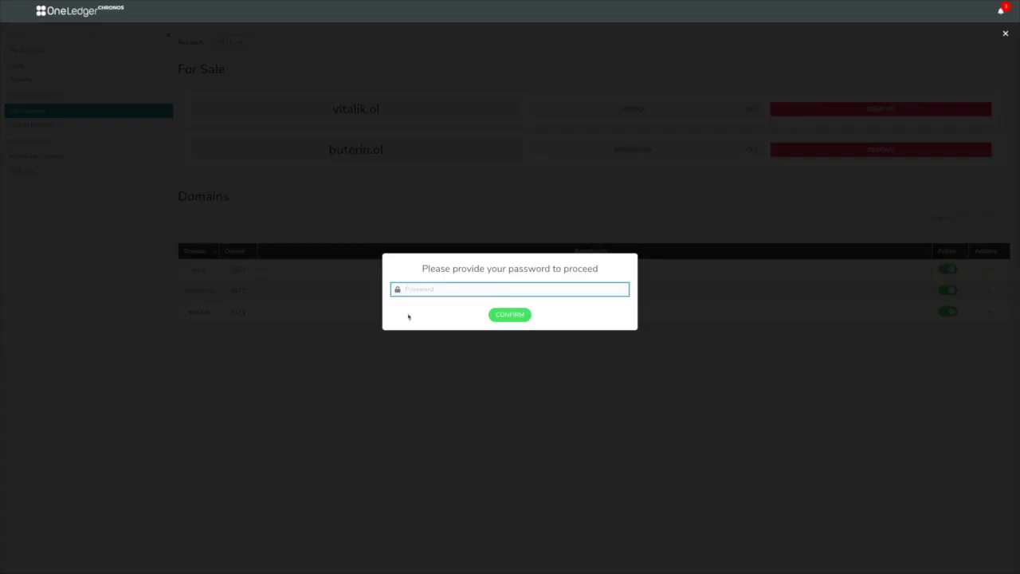
{"action": "type", "text": "********"}
{"action": "left_click", "coordinate": [506, 314]}
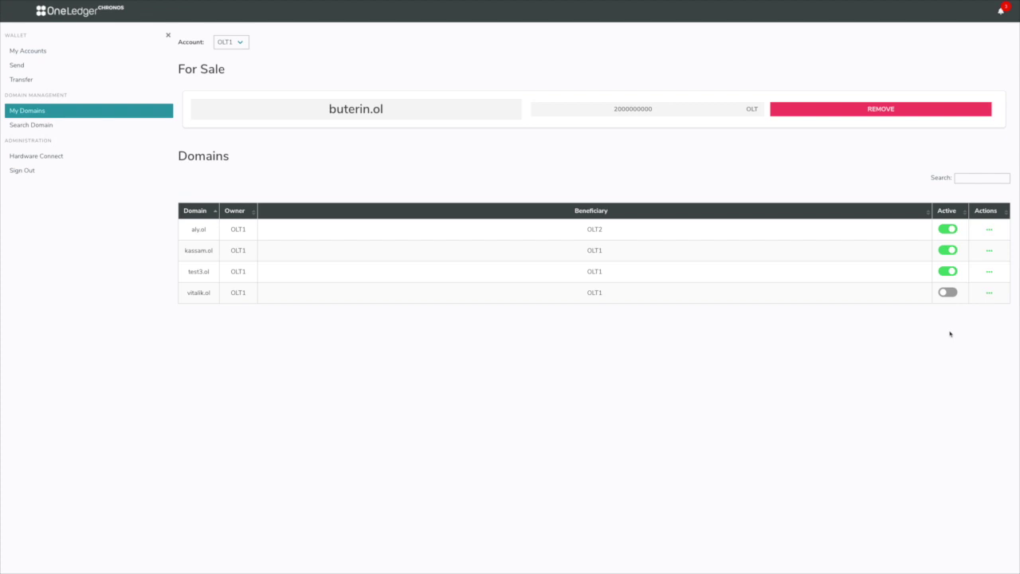
{"action": "left_click", "coordinate": [111, 124]}
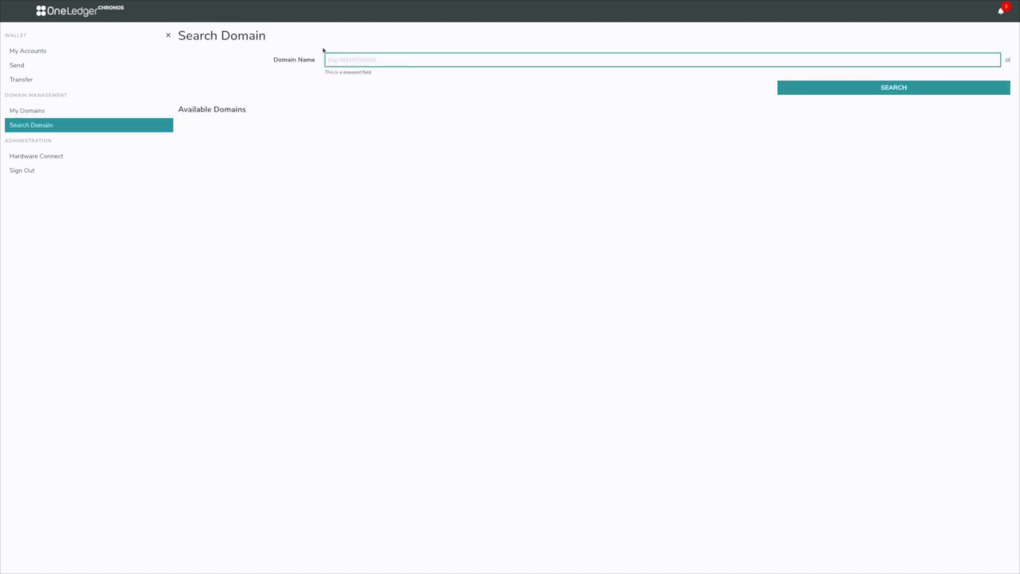
Search for test10 and find test10.ol available to buy at 2000 OLT
{"action": "type", "text": "test10"}
{"action": "left_click", "coordinate": [810, 93]}
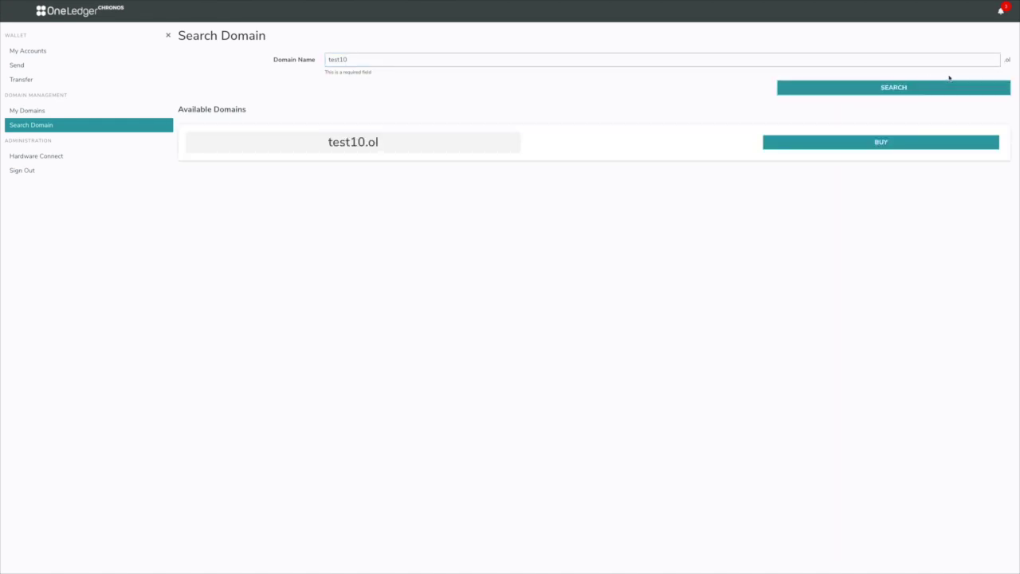
{"action": "left_click", "coordinate": [804, 147]}
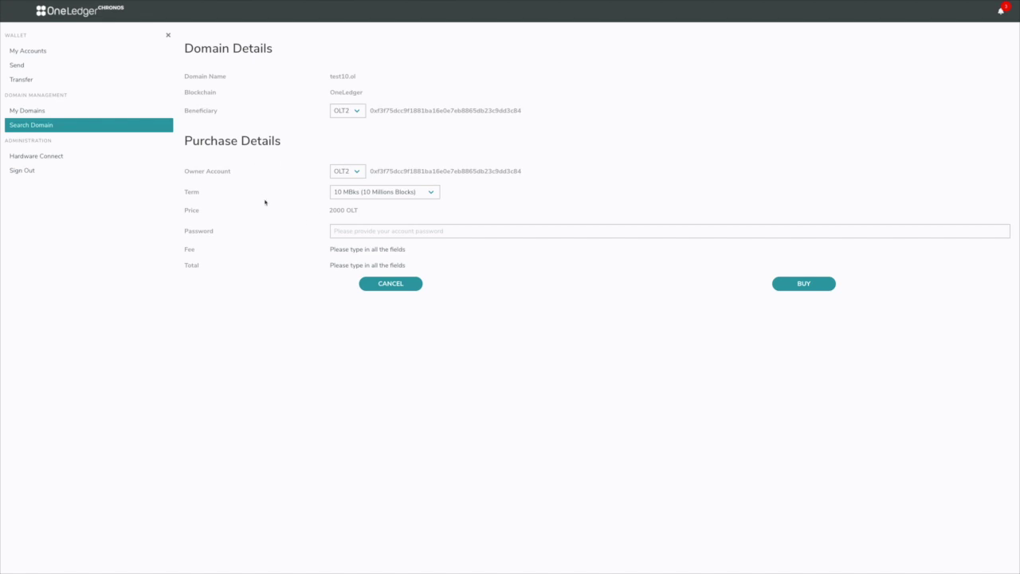
Make OLT1 the test10.ol owner, try 20 and 100 MBks terms, then settle on 10 MBks
{"action": "left_click", "coordinate": [357, 171]}
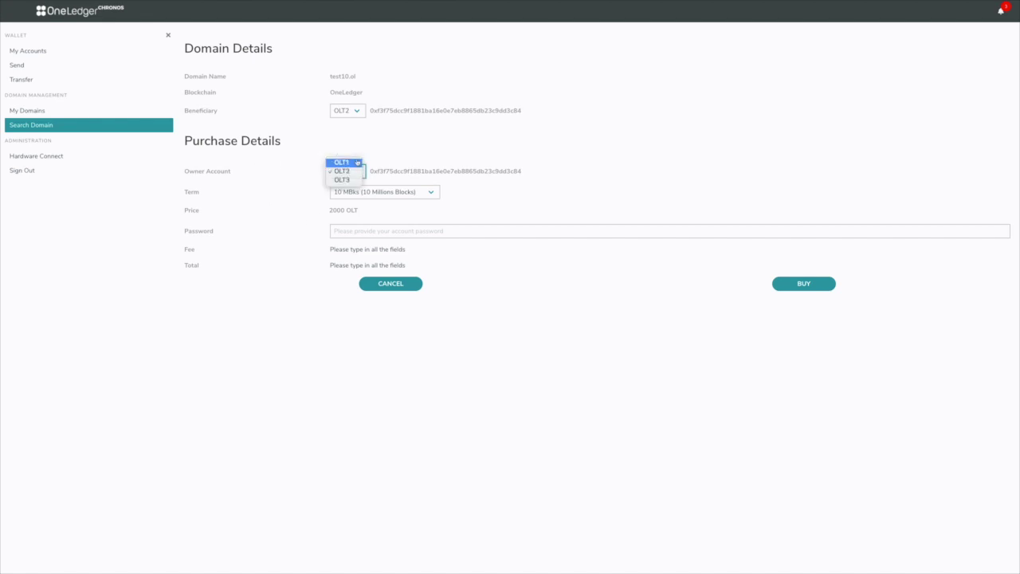
{"action": "left_click", "coordinate": [355, 163]}
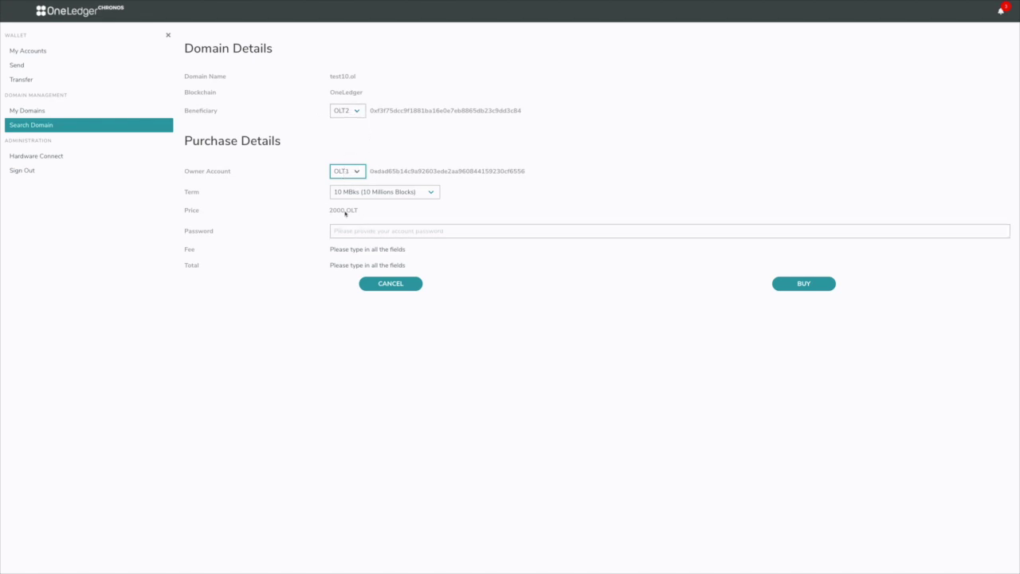
{"action": "left_click", "coordinate": [404, 193]}
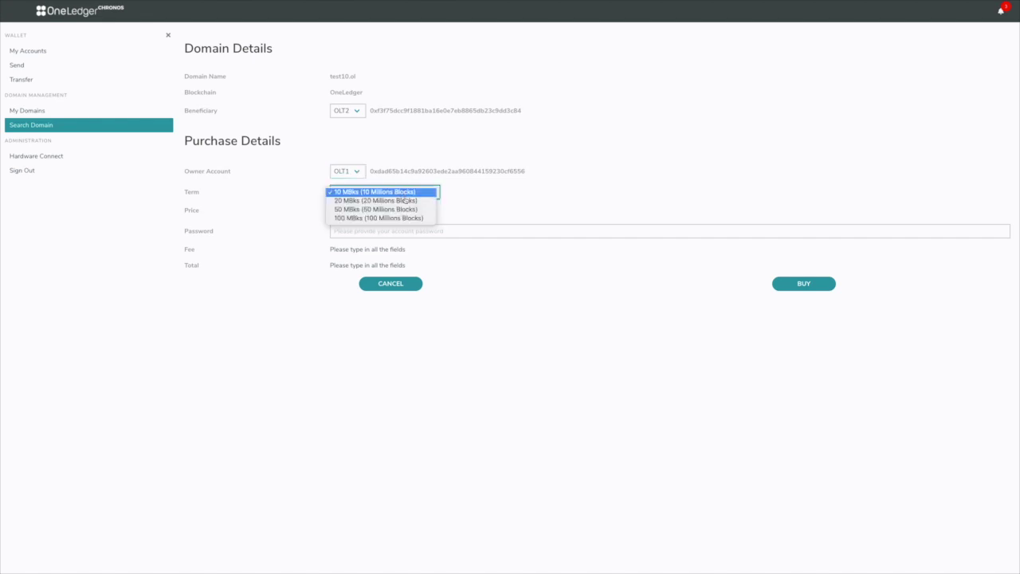
{"action": "left_click", "coordinate": [406, 200]}
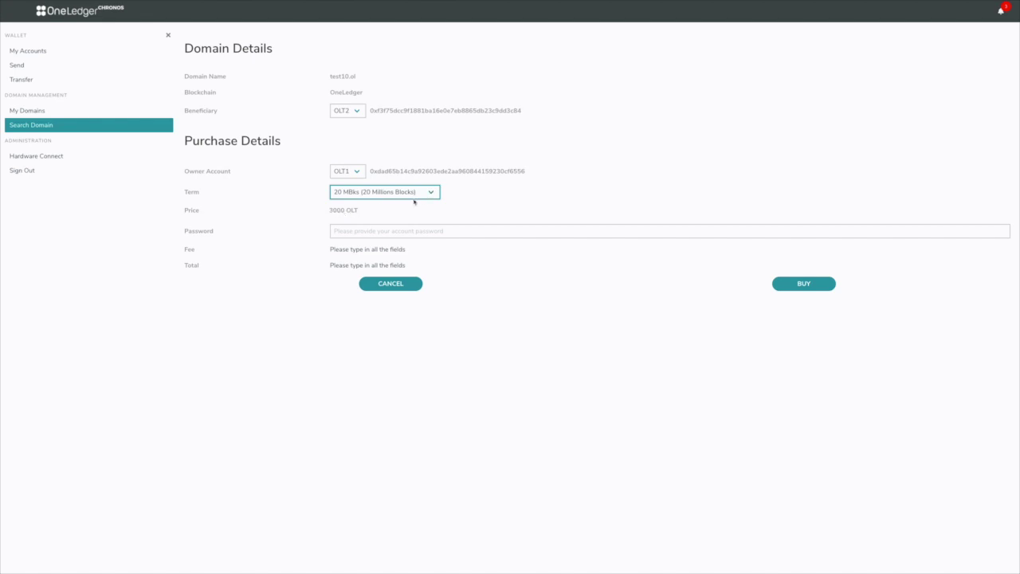
{"action": "left_click", "coordinate": [429, 192]}
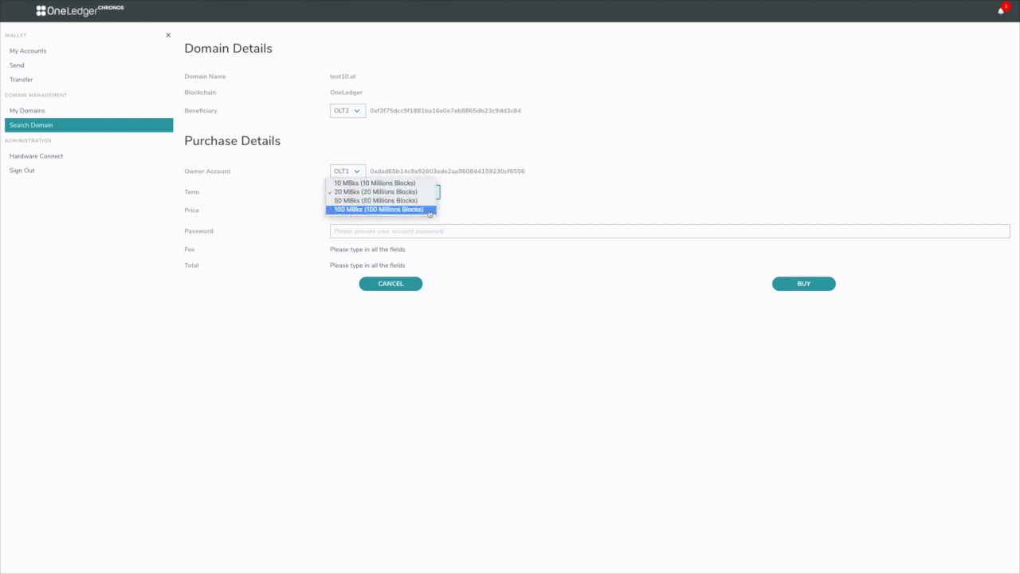
{"action": "left_click", "coordinate": [430, 211]}
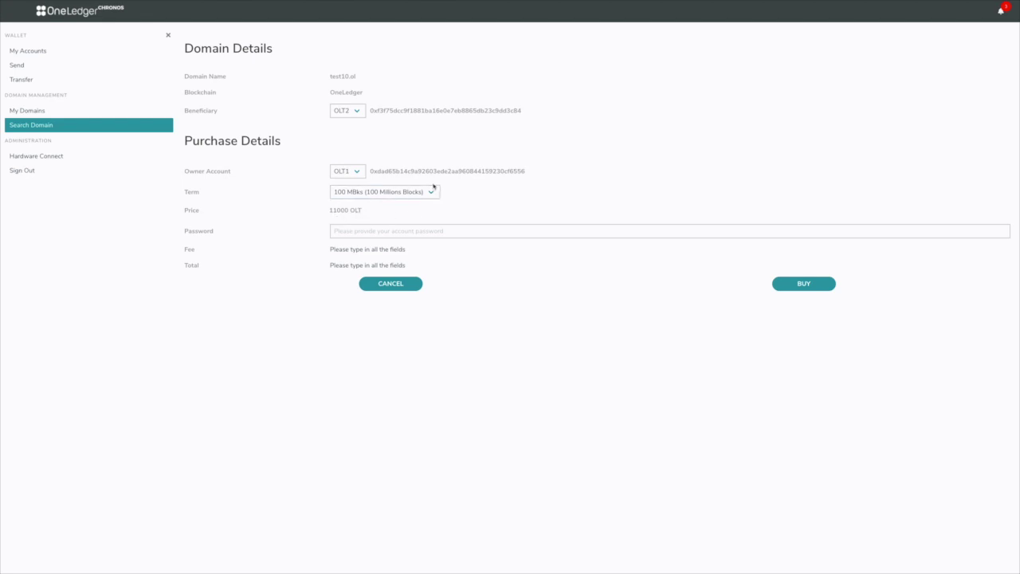
{"action": "left_click", "coordinate": [434, 196]}
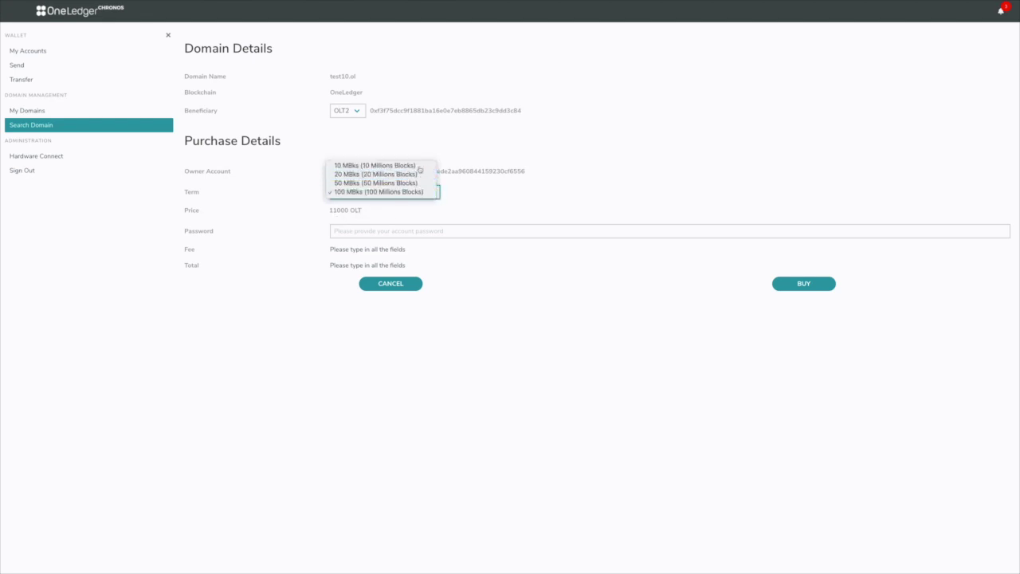
{"action": "left_click", "coordinate": [419, 166]}
Enter the account password and buy test10.ol for 2000.00008 OLT total
{"action": "left_click", "coordinate": [410, 231]}
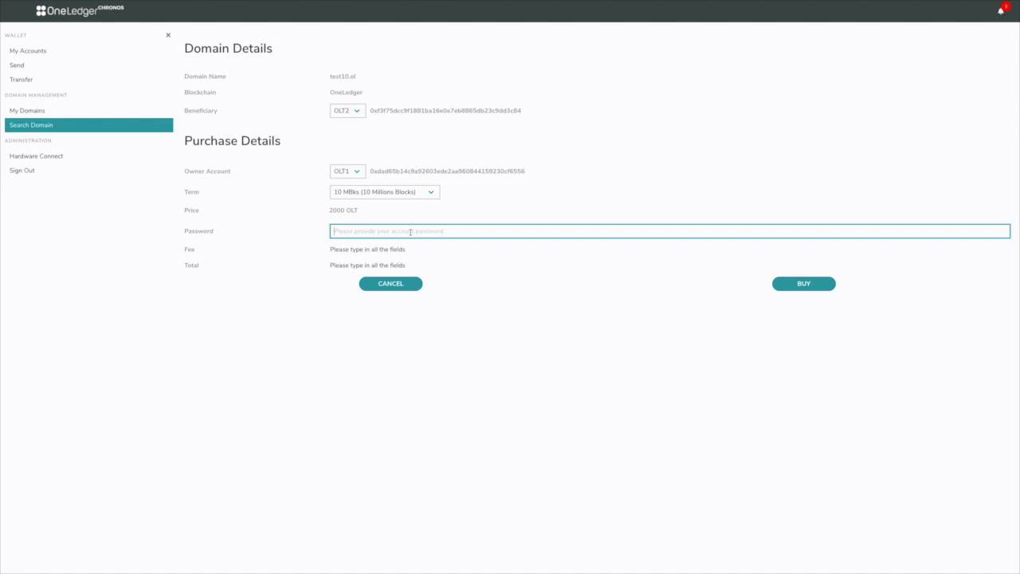
{"action": "type", "text": "********"}
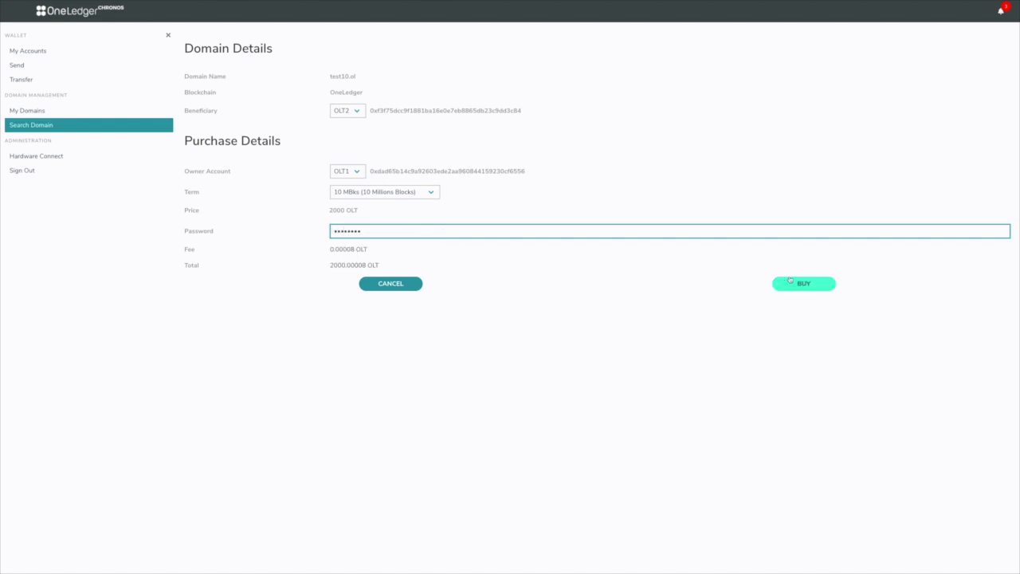
{"action": "left_click", "coordinate": [792, 284]}
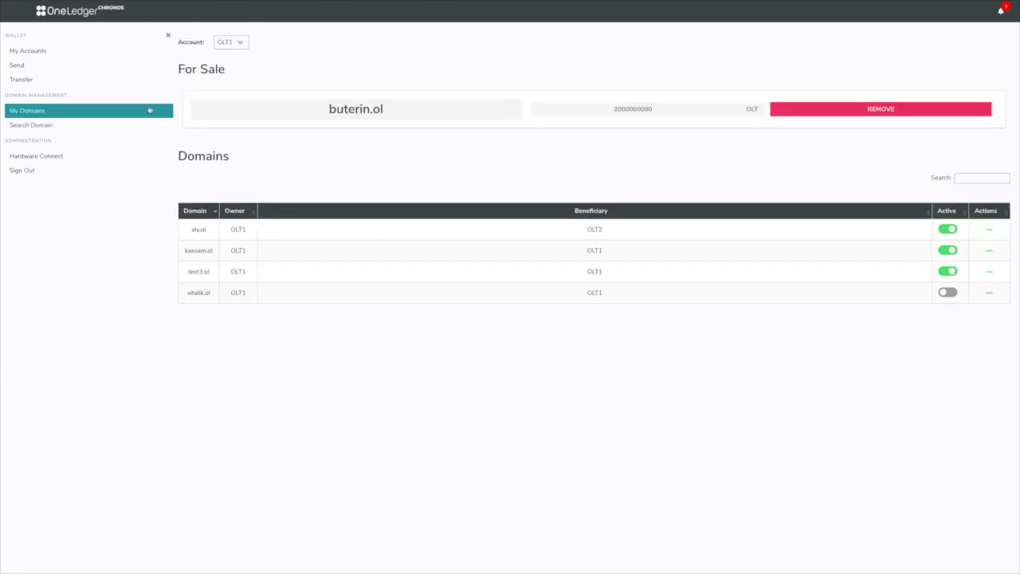
Refresh My Domains to show test10.ol, check test3.ol's actions, then view OLT2's domains
{"action": "left_click", "coordinate": [149, 109]}
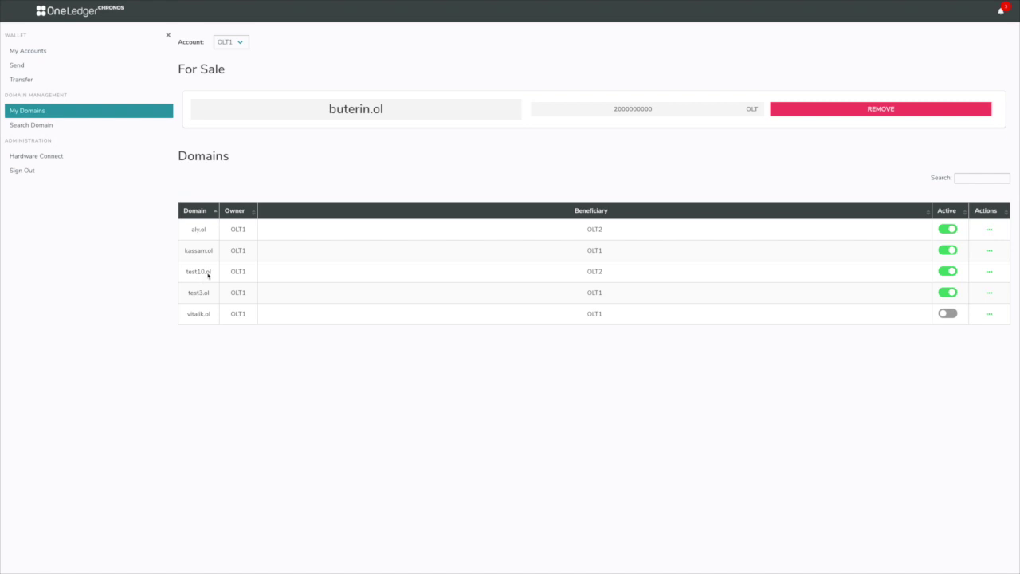
{"action": "left_click", "coordinate": [989, 292]}
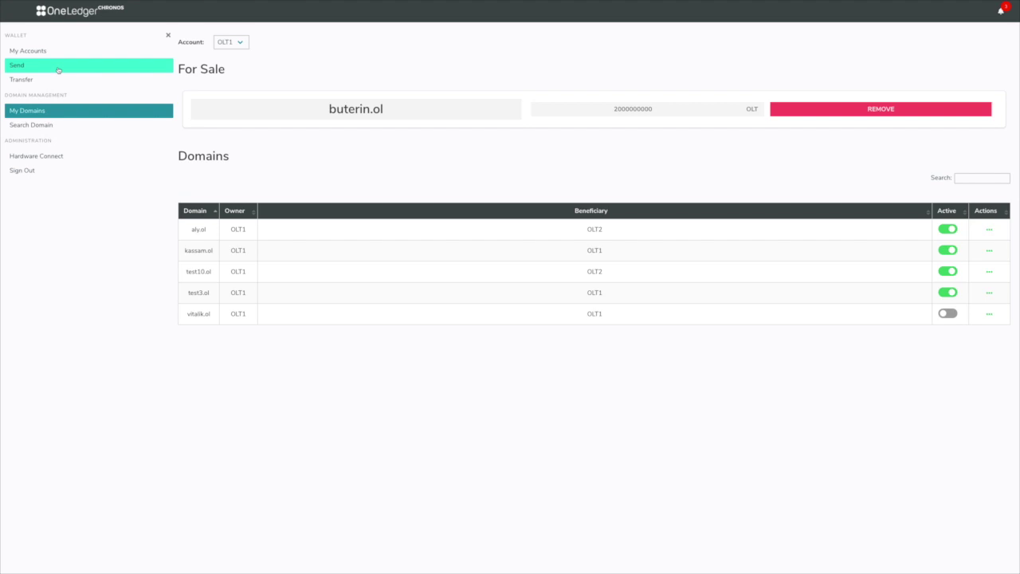
{"action": "left_click", "coordinate": [241, 44]}
{"action": "left_click", "coordinate": [238, 51]}
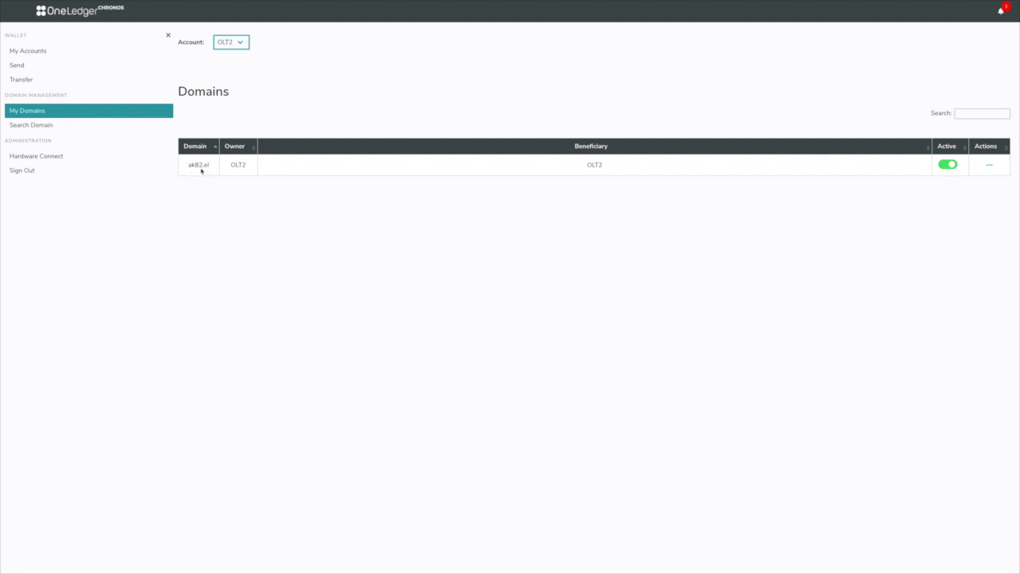
{"action": "left_click", "coordinate": [75, 68]}
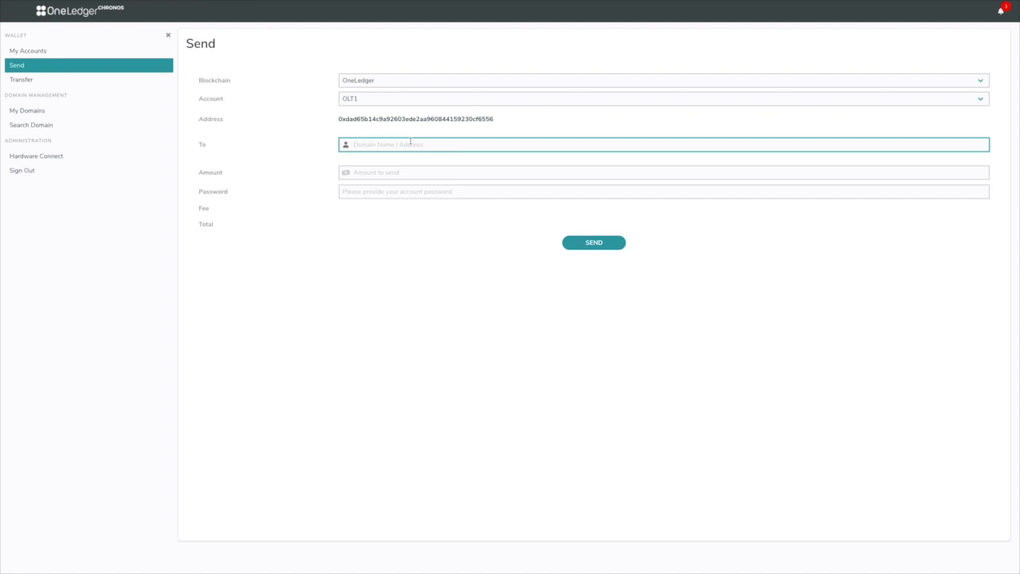
Send 999 OLT to ak82 with the account password and open the transaction in the explorer
{"action": "type", "text": "ak"}
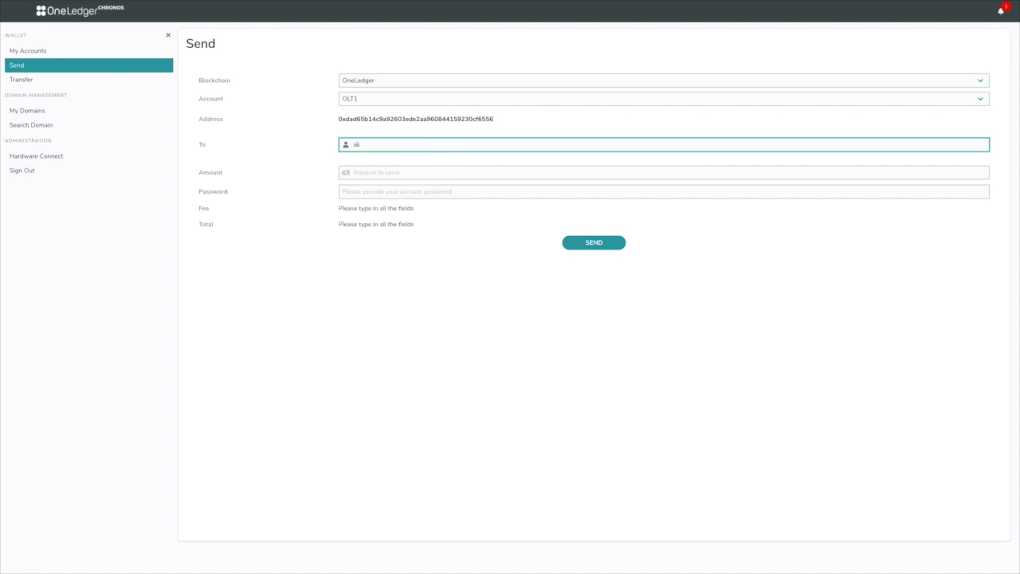
{"action": "type", "text": "82"}
{"action": "type", "text": "."}
{"action": "type", "text": "o"}
{"action": "key", "text": "BackSpace"}
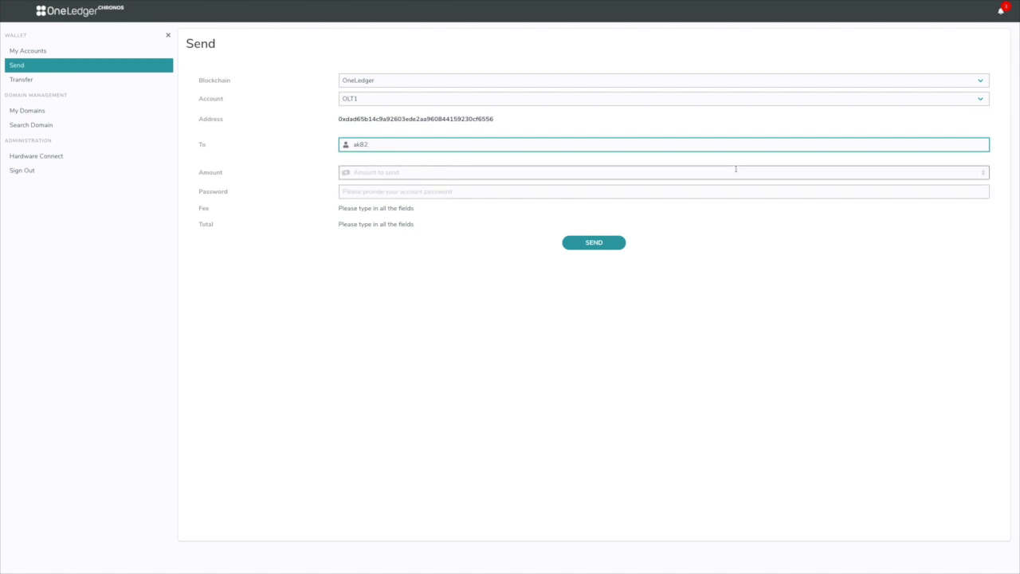
{"action": "left_click", "coordinate": [739, 169]}
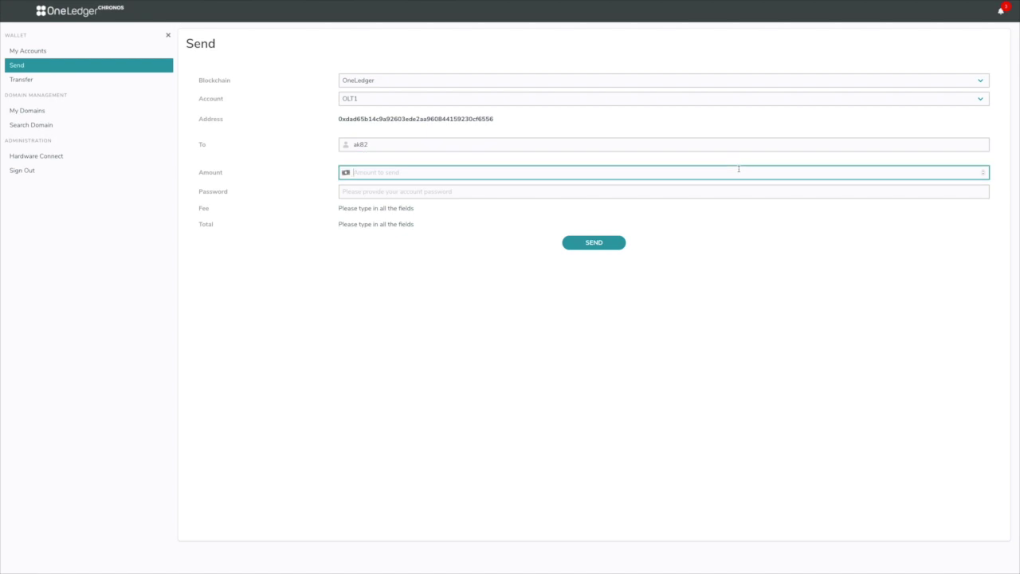
{"action": "type", "text": "100"}
{"action": "key", "text": "BackSpace"}
{"action": "key", "text": "BackSpace"}
{"action": "key", "text": "BackSpace"}
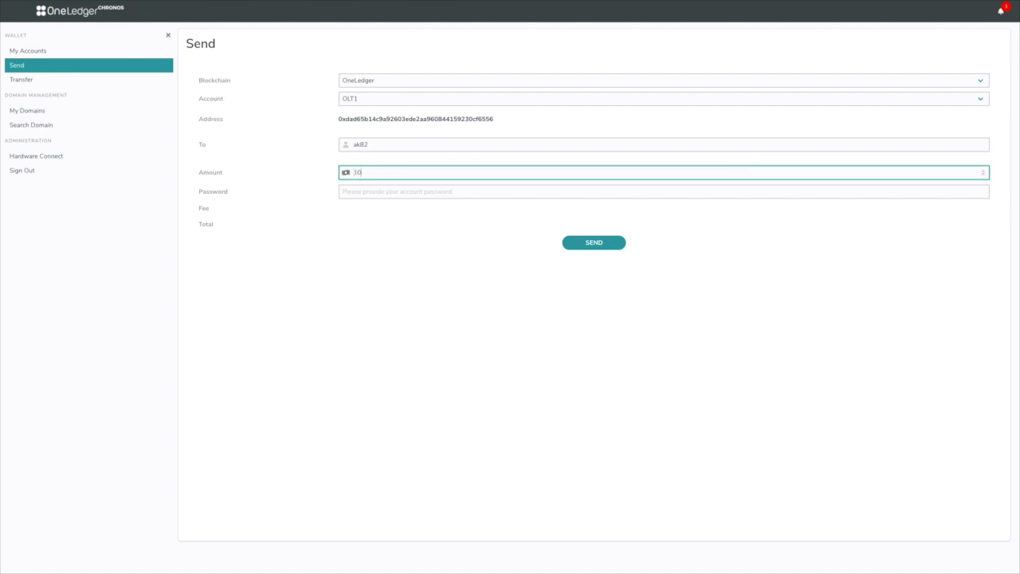
{"action": "type", "text": "999"}
{"action": "left_click", "coordinate": [703, 192]}
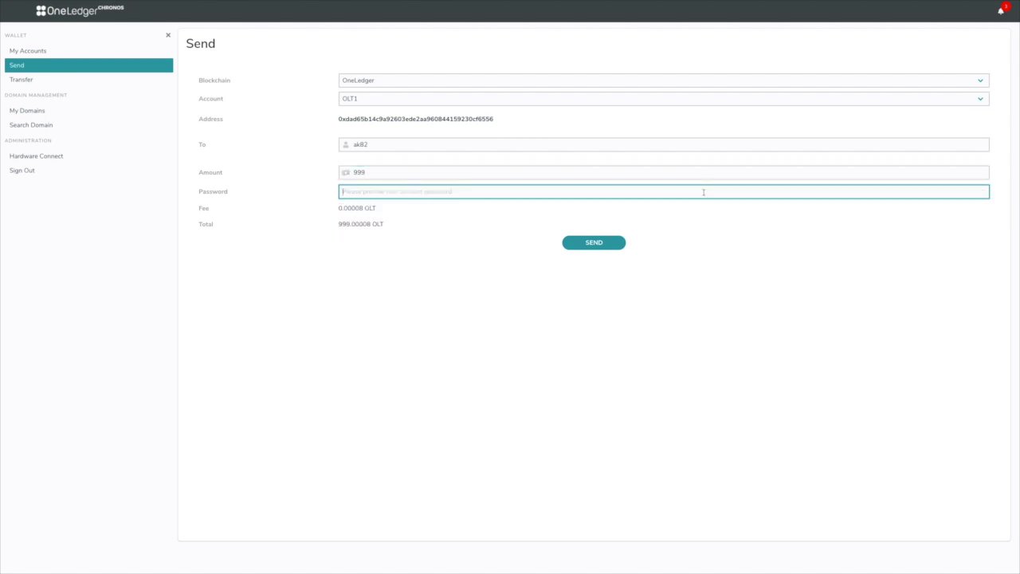
{"action": "type", "text": "********"}
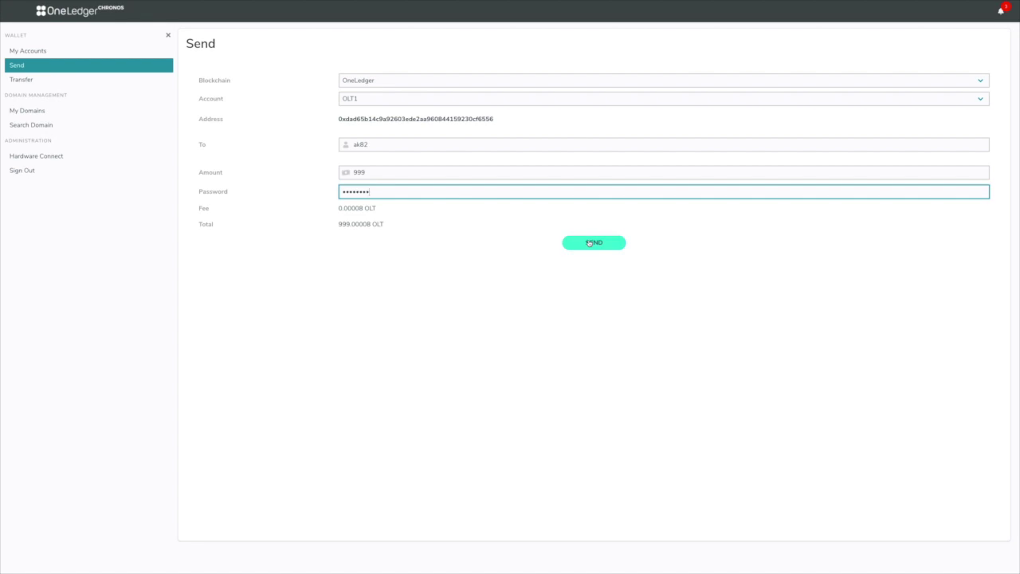
{"action": "left_click", "coordinate": [588, 243]}
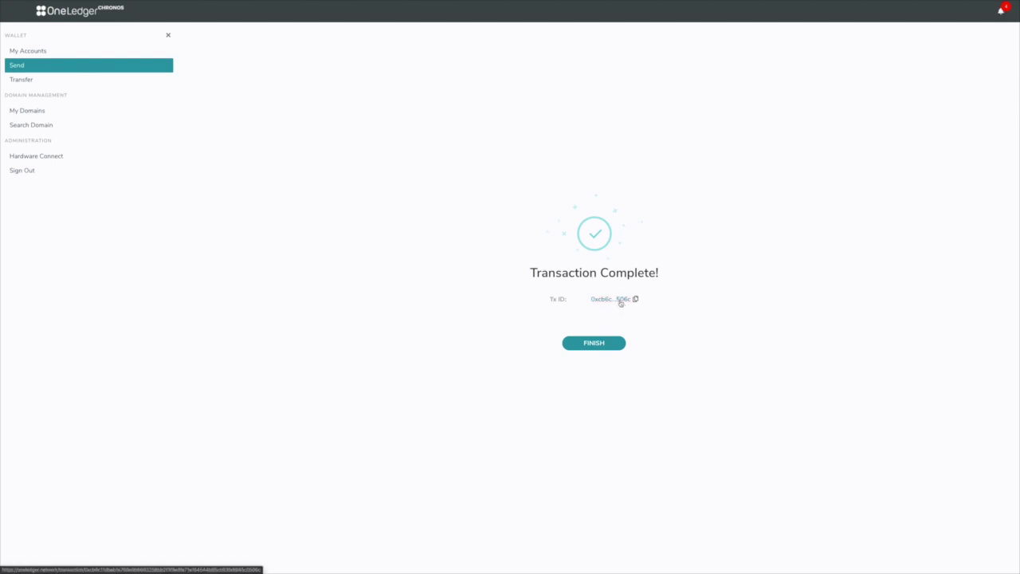
{"action": "left_click", "coordinate": [621, 302]}
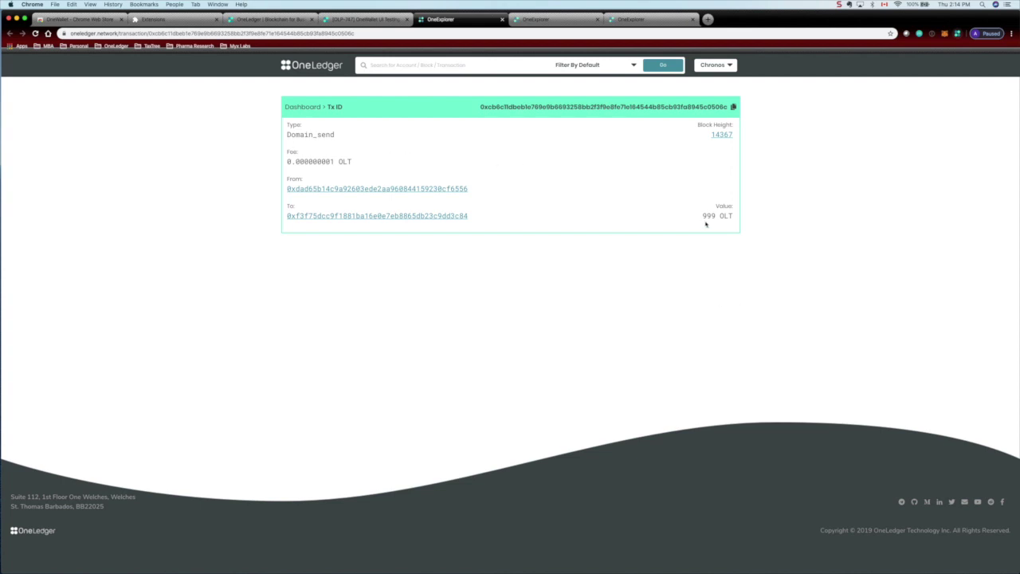
Open block 14367, which holds the 999 OLT Domain_send transaction
{"action": "left_click", "coordinate": [722, 135]}
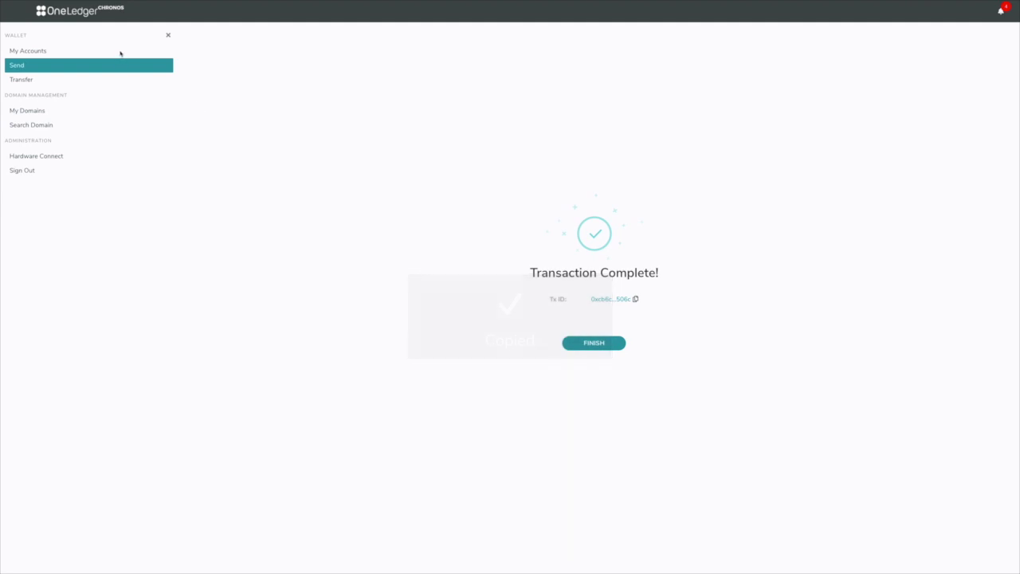
Open OLT1's account history, topped by the 999 OLT Send to Domain at block 14367
{"action": "left_click", "coordinate": [120, 53]}
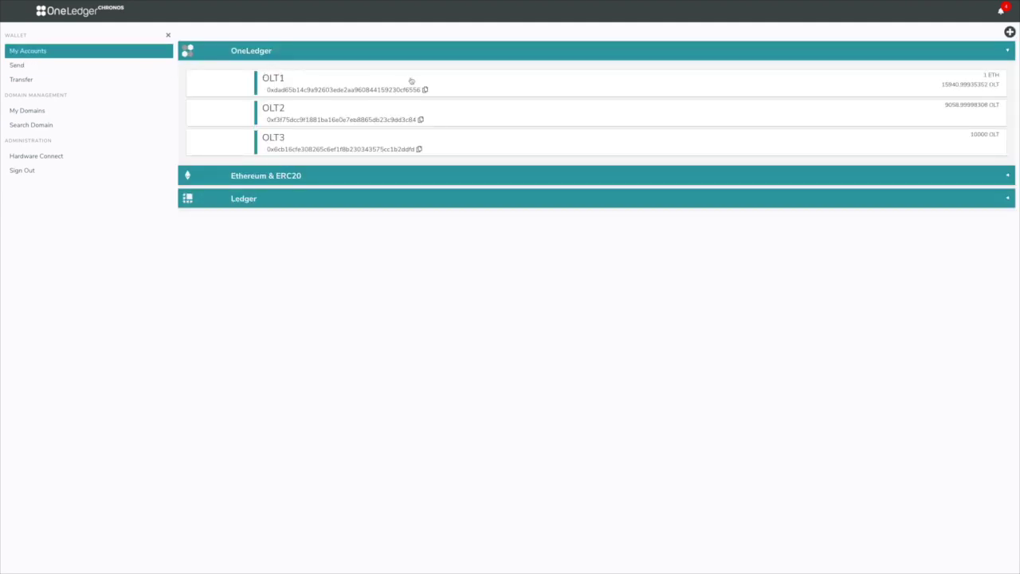
{"action": "left_click", "coordinate": [463, 84]}
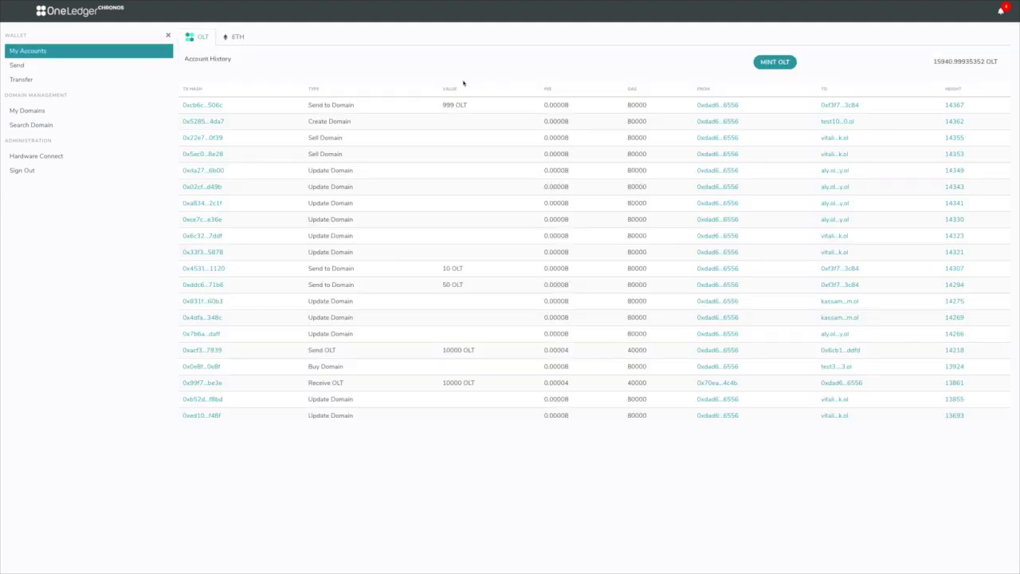